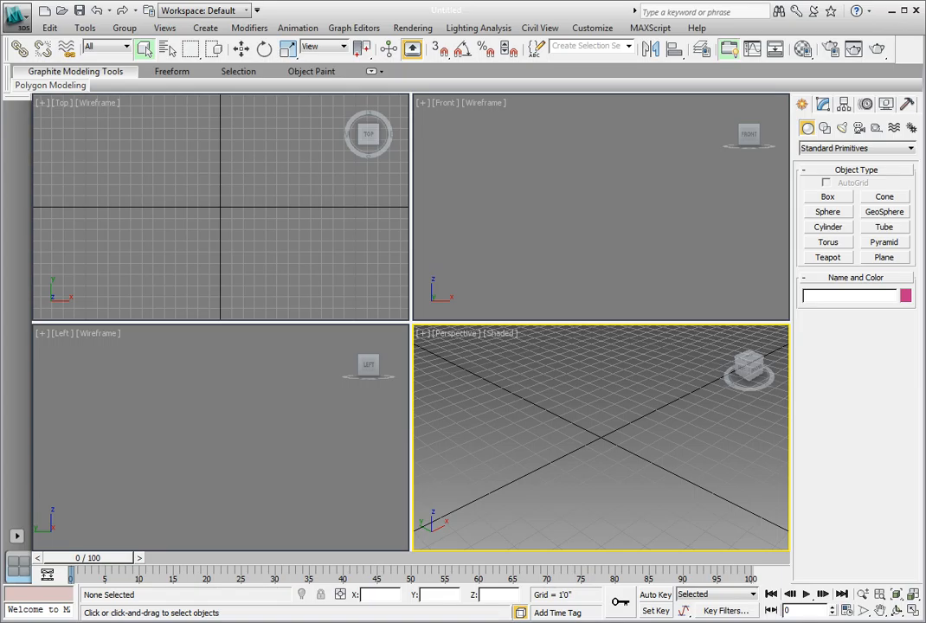
Step: Open the scene Ch06_Activeshade_01.max from the CH 06 folder, continuing without the missing external files
click(61, 11)
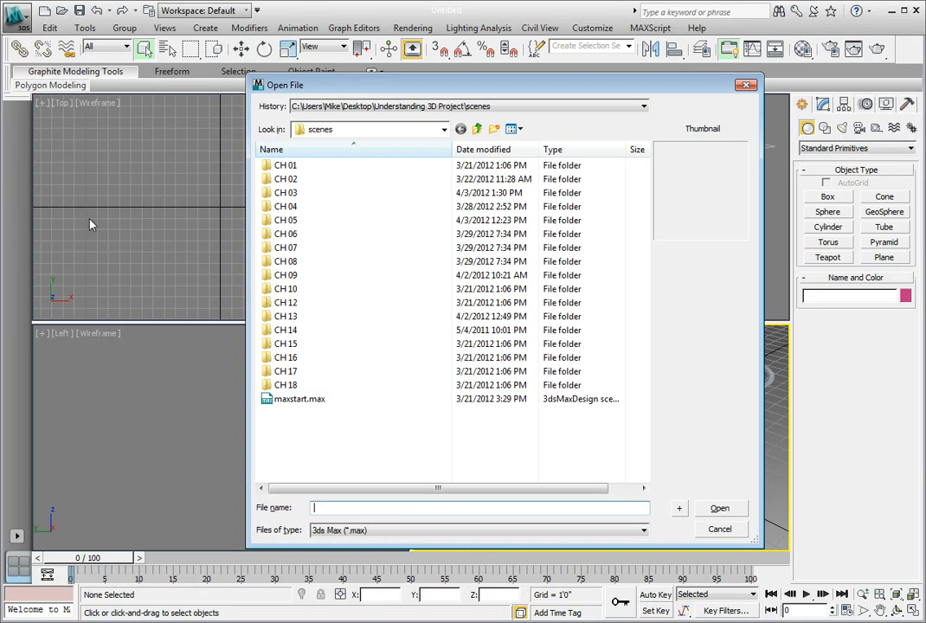
double_click(312, 235)
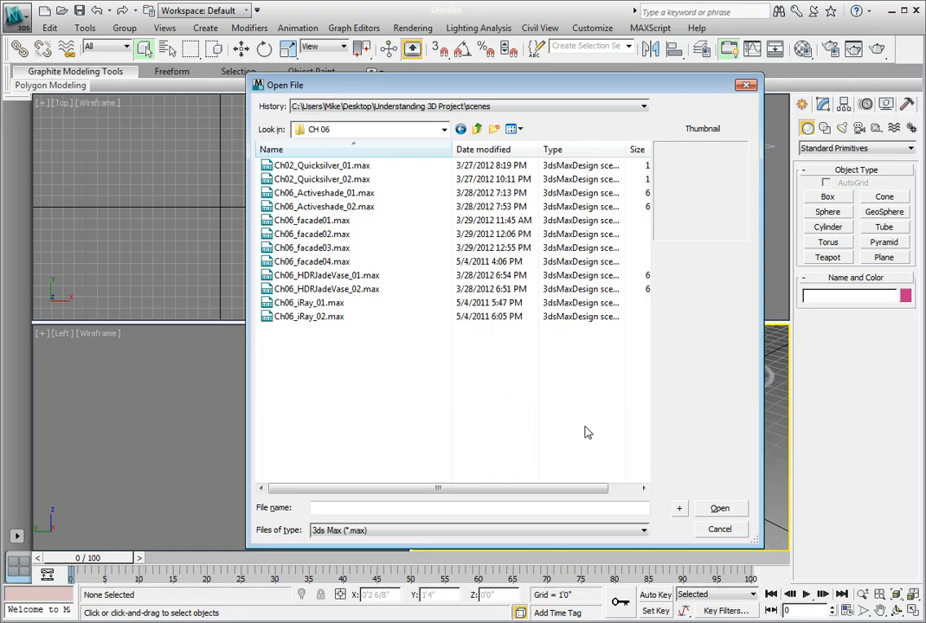
click(325, 193)
click(720, 508)
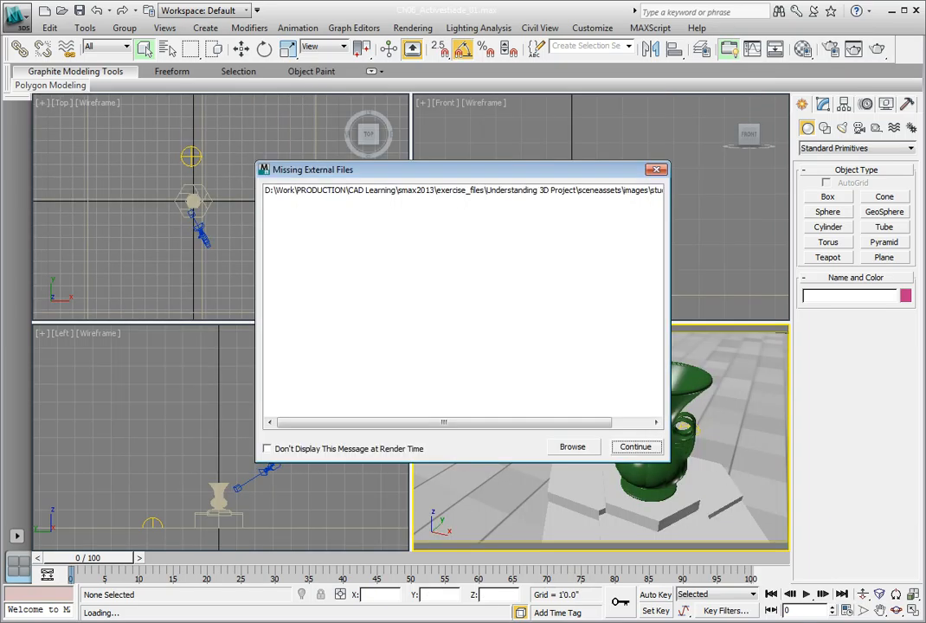
key(Return)
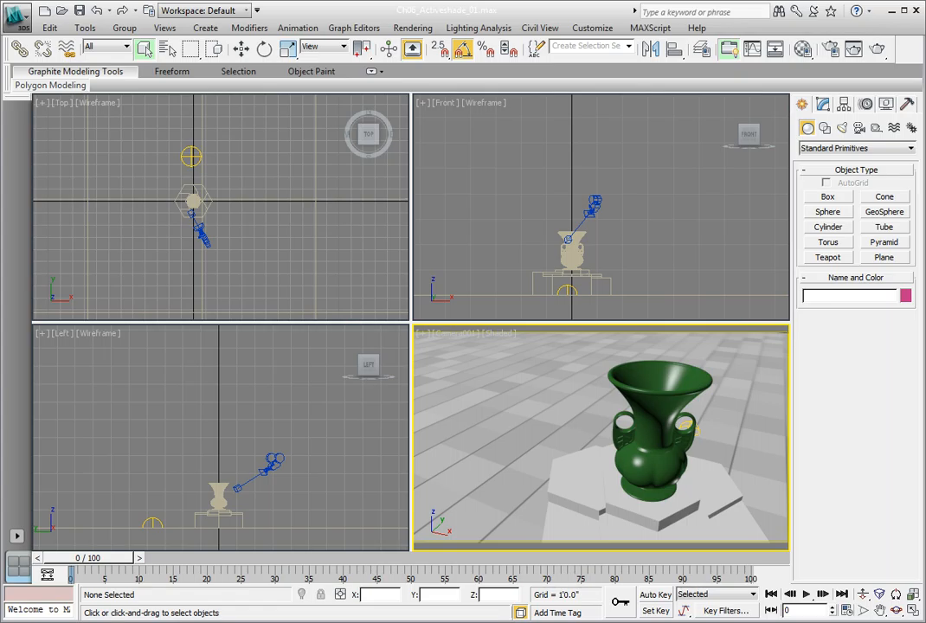
Step: Render the camera view without the missing map files, and close the rendered frame window
key(shift+q)
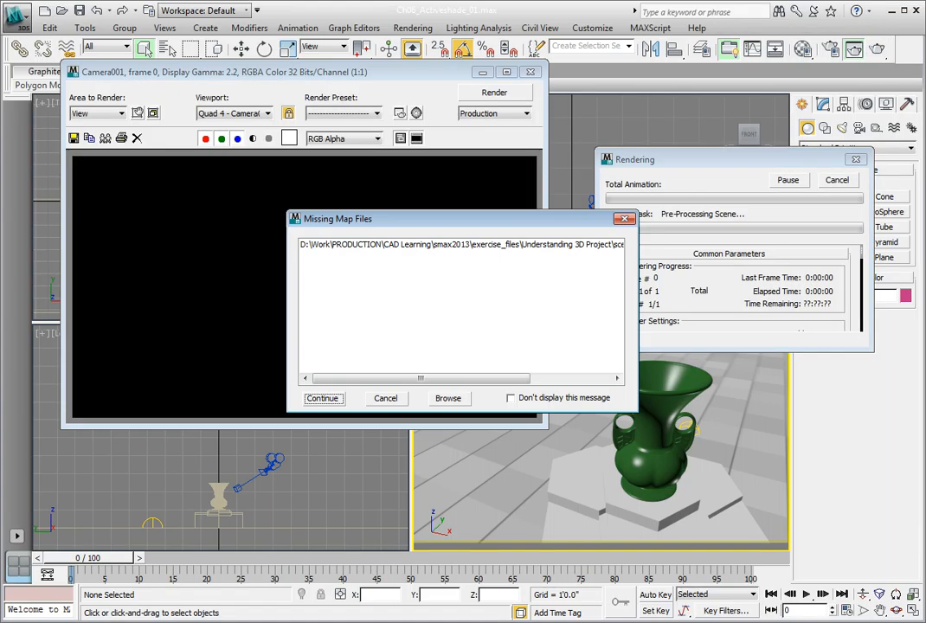
key(Return)
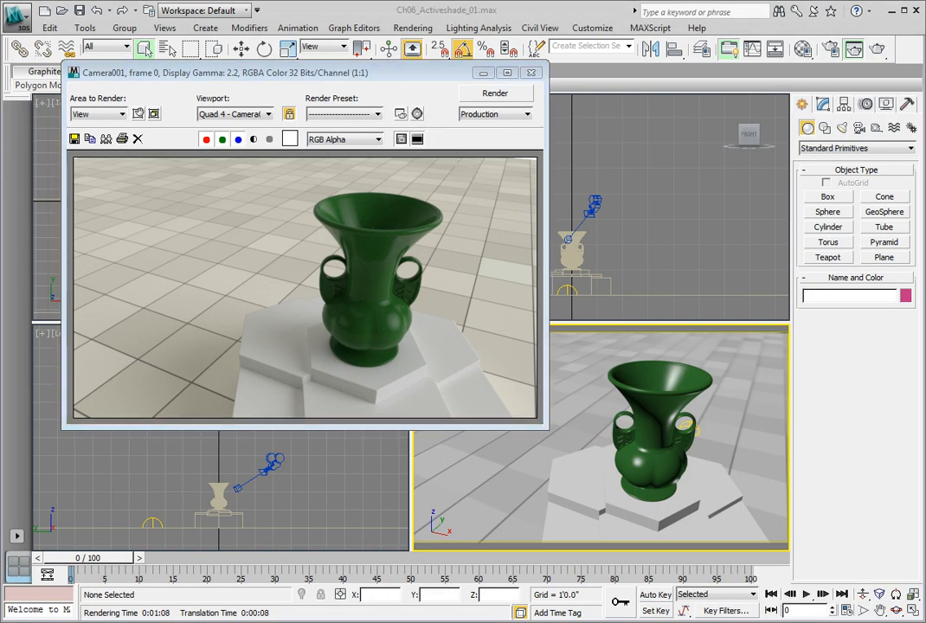
click(530, 72)
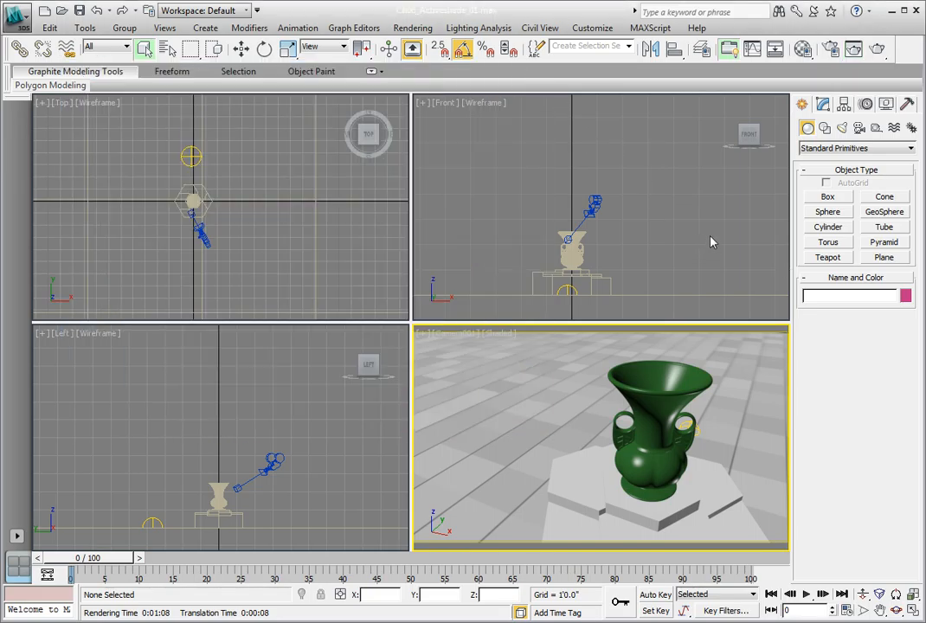
Step: Assign NVIDIA iray as the ActiveShade renderer in the render setup
click(829, 49)
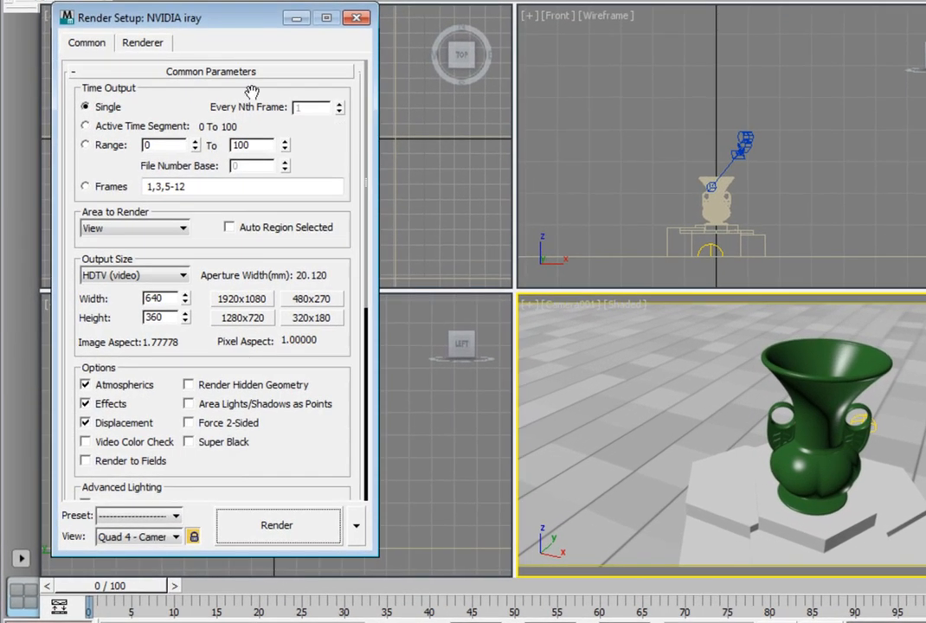
drag(179, 19, 259, 1)
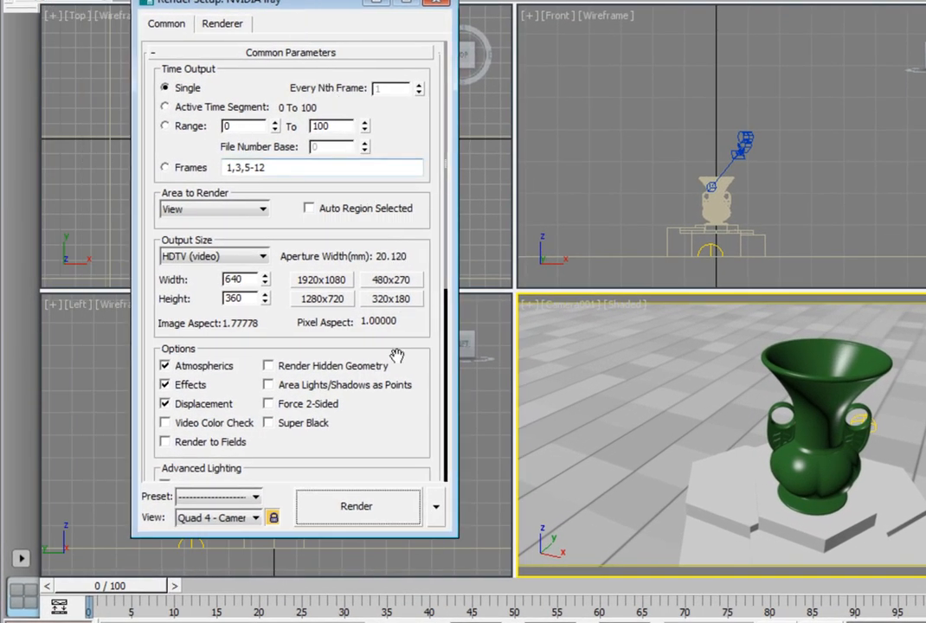
drag(393, 439, 396, 45)
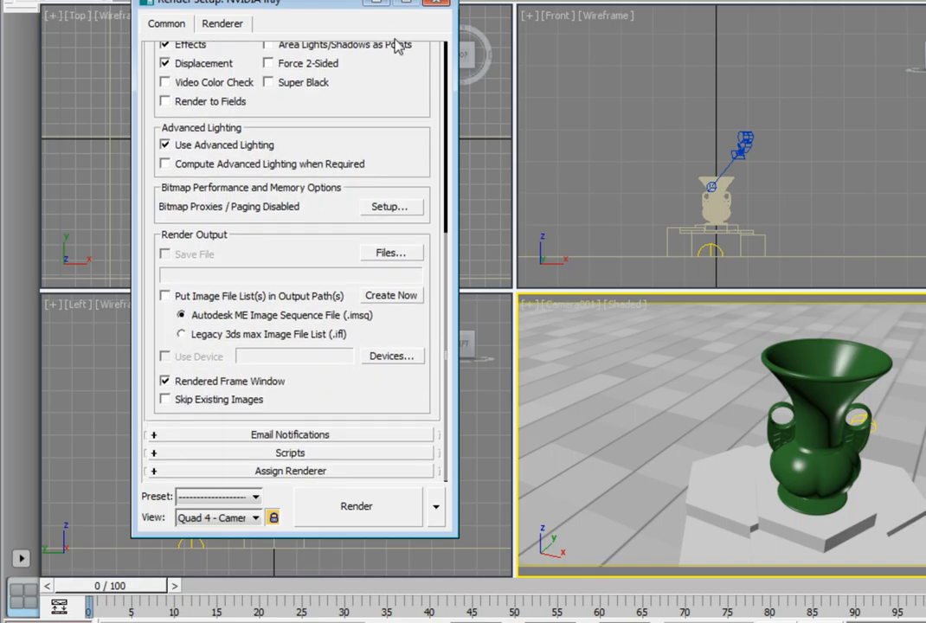
click(155, 472)
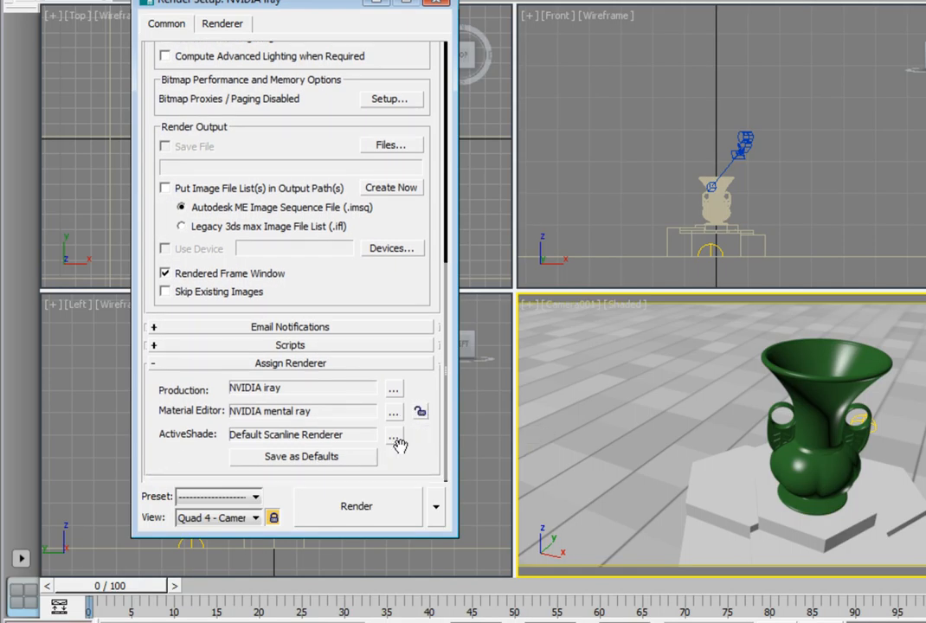
click(395, 437)
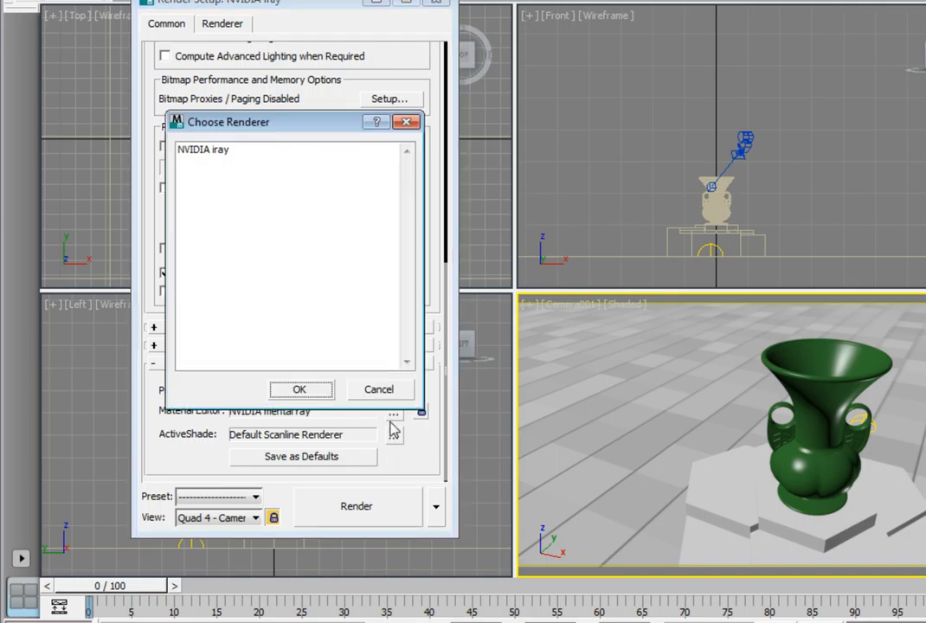
double_click(219, 152)
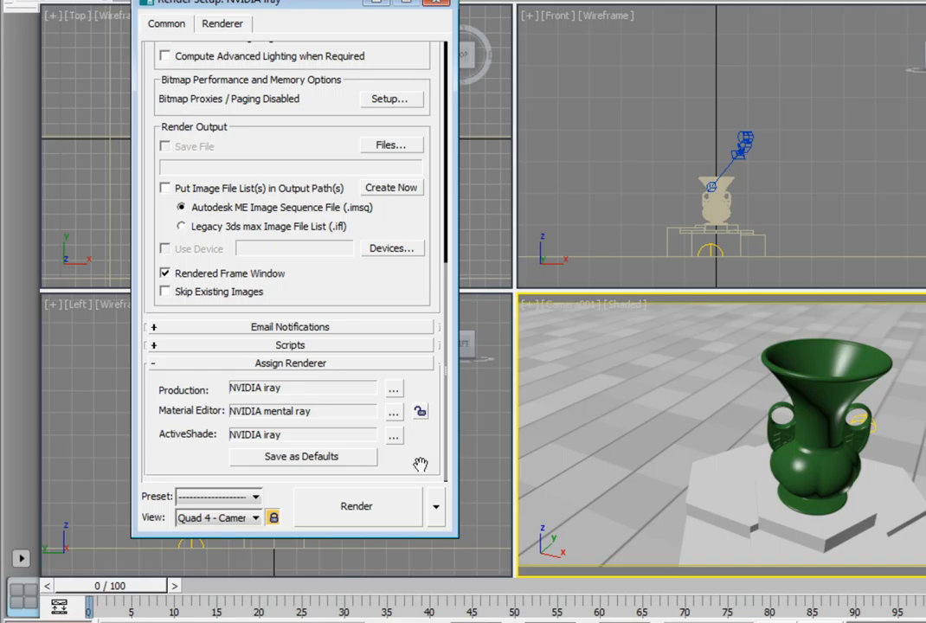
Step: Switch the render setup to Active Shade Mode and start an ActiveShade preview of the camera view
click(436, 507)
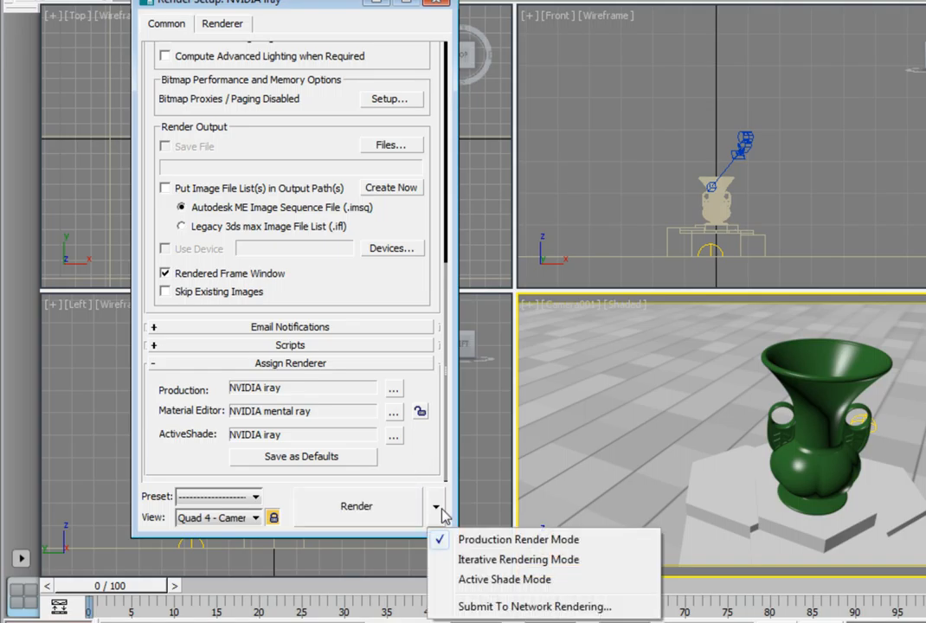
click(480, 579)
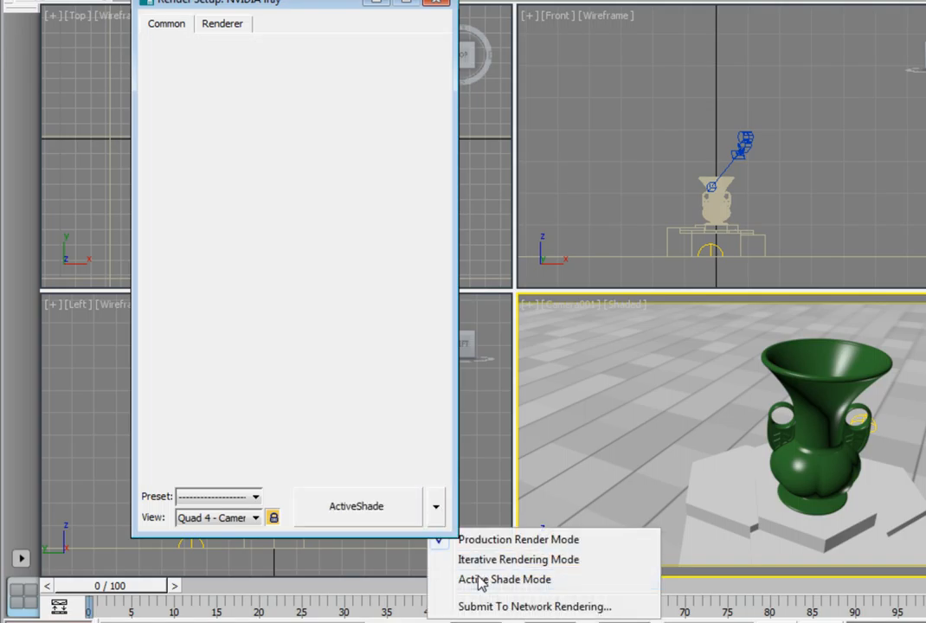
click(370, 512)
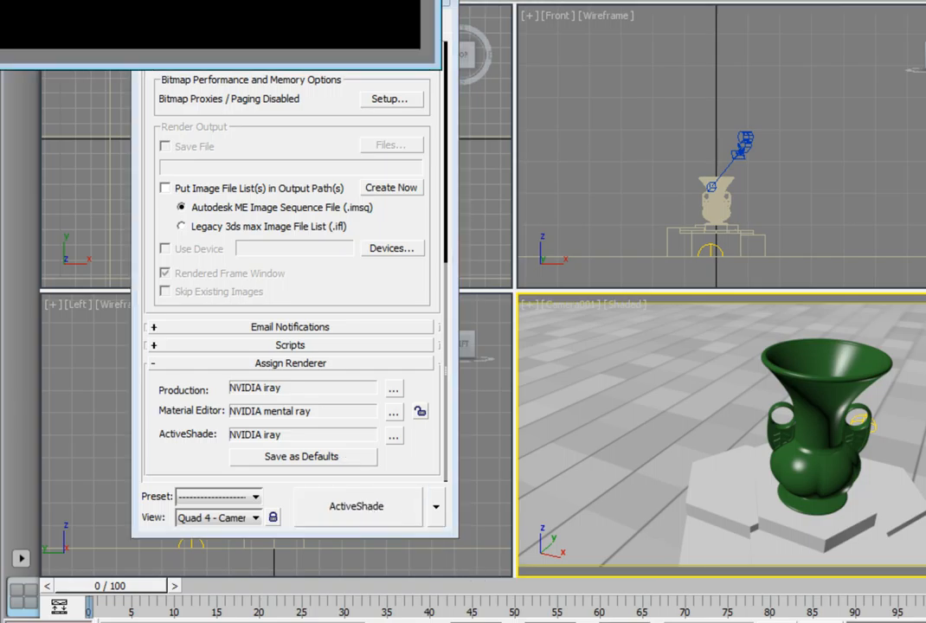
drag(540, 94, 591, 141)
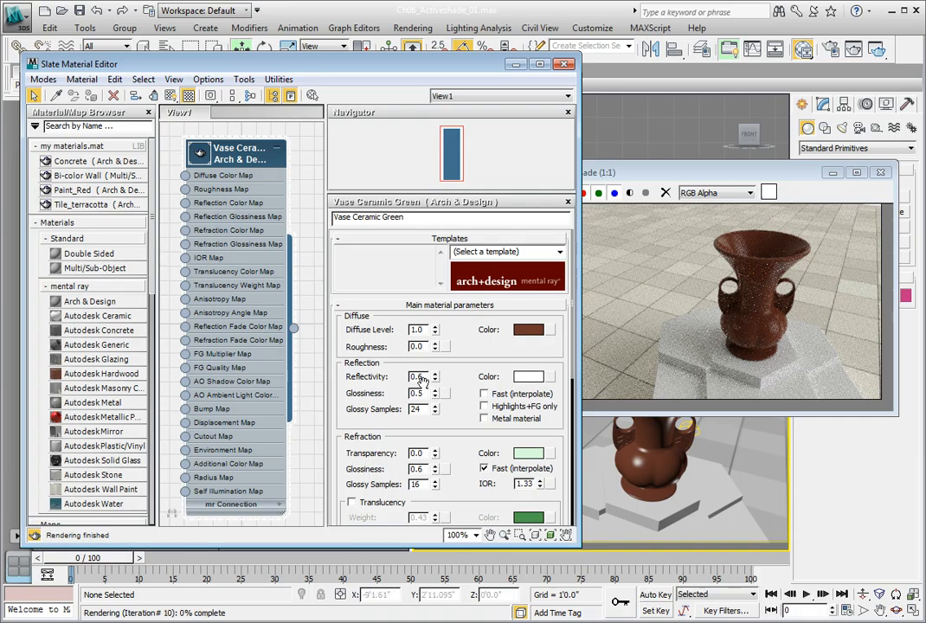
Step: Set the Reflectivity of the Vase Ceramic Green material to 0.8
double_click(418, 377)
text(0.8)
key(Return)
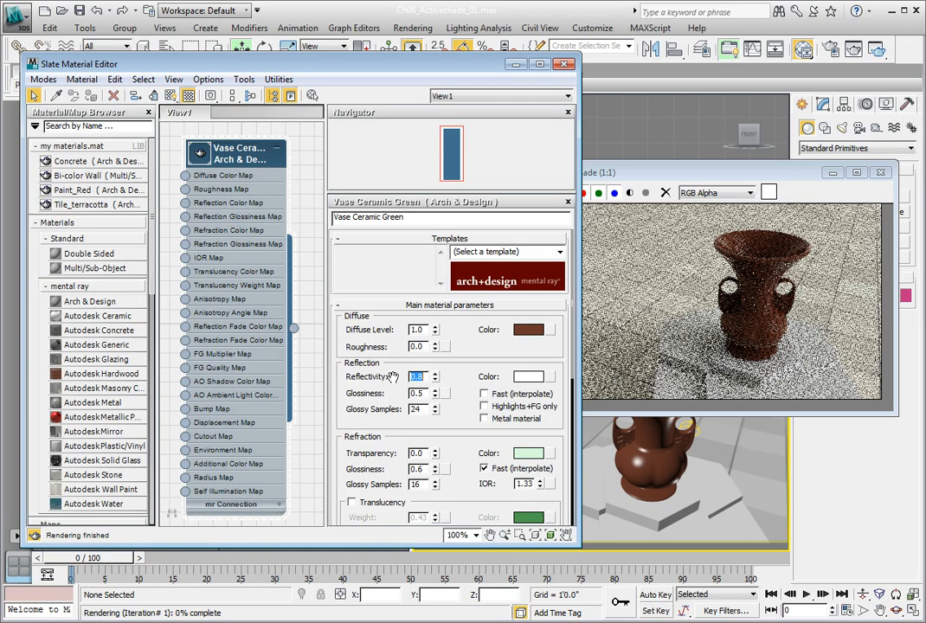
Step: Set the vase material's 0 deg. refl value in the BRDF custom reflectivity function to 0.2
scroll(407, 380, down, 5)
double_click(426, 407)
text(.2)
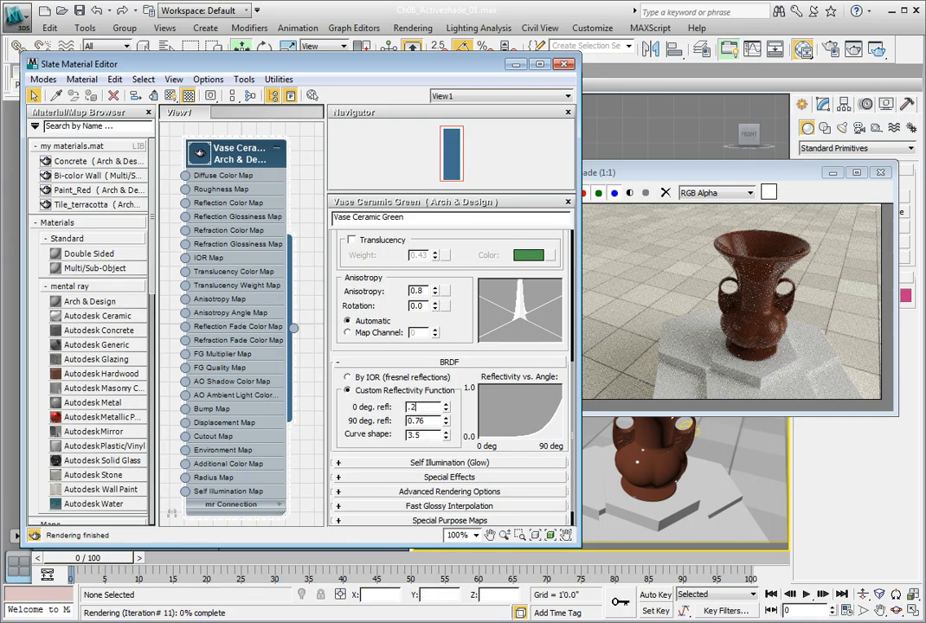
key(Return)
Step: Set the 0 deg. refl value of the vase material's custom reflectivity function to 0.9
drag(387, 407, 383, 376)
text(0.9)
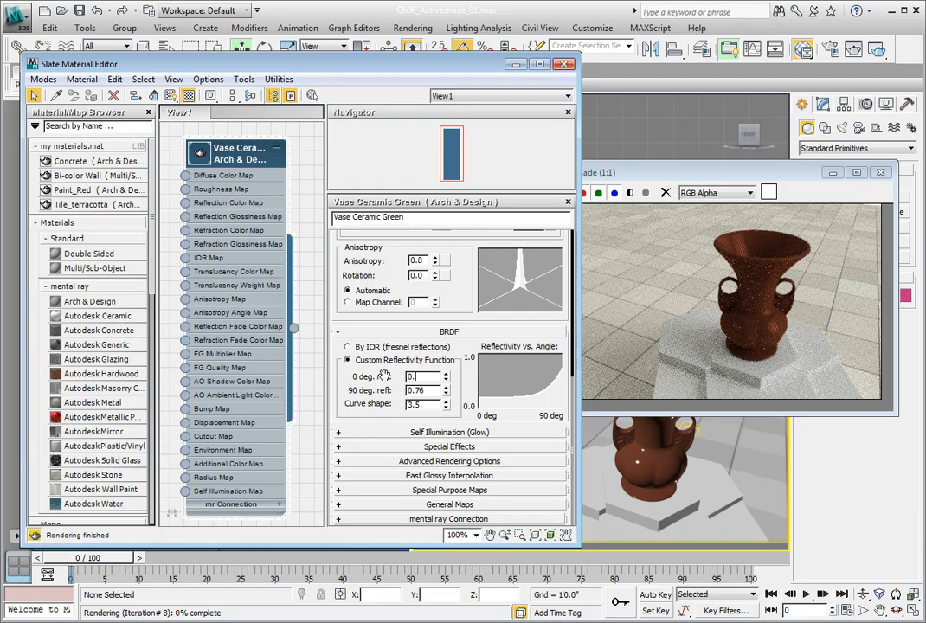
key(Return)
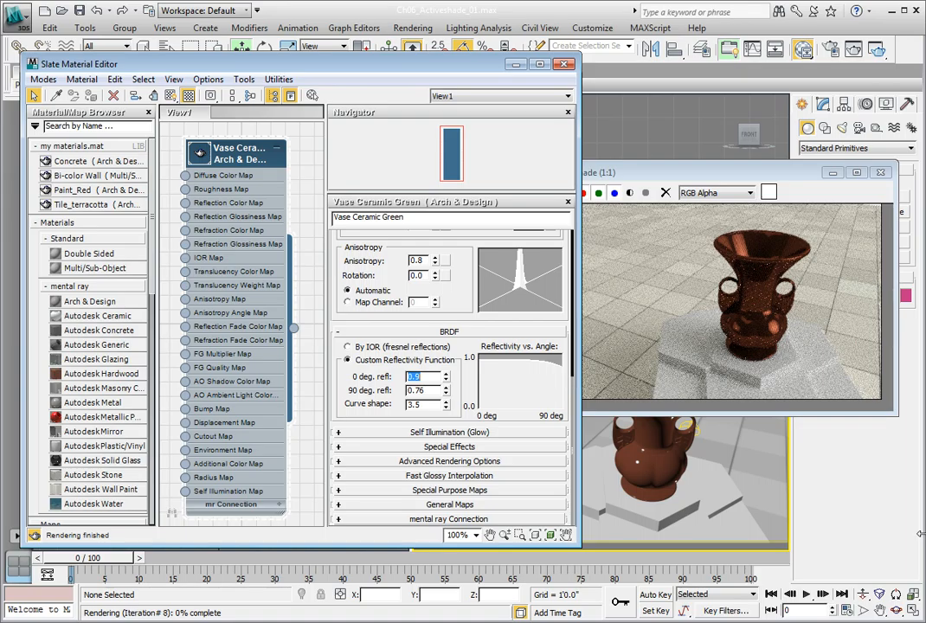
Step: Assign a Noise map to the Bump slot in the vase material's special purpose maps
click(337, 490)
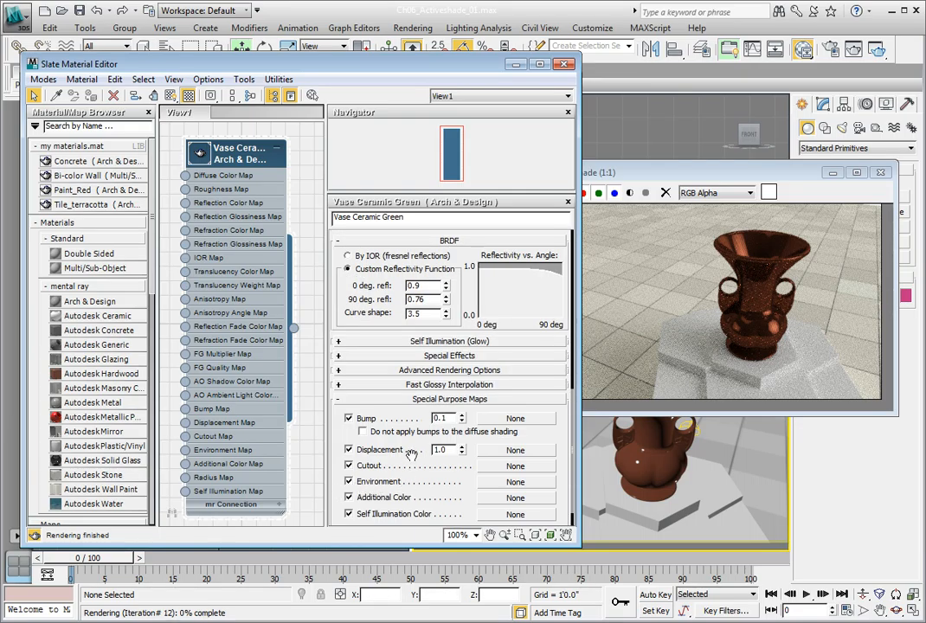
click(515, 419)
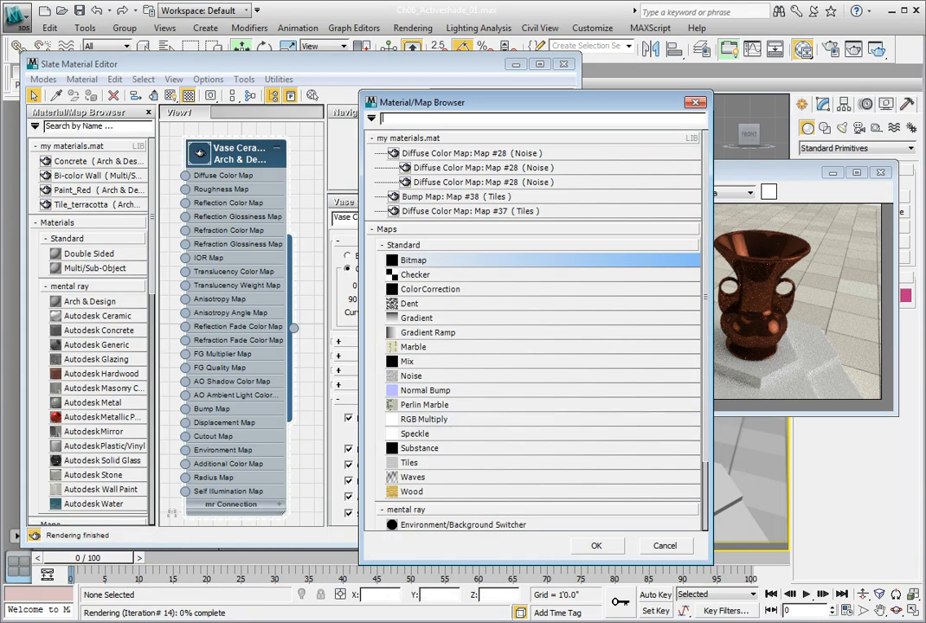
double_click(413, 377)
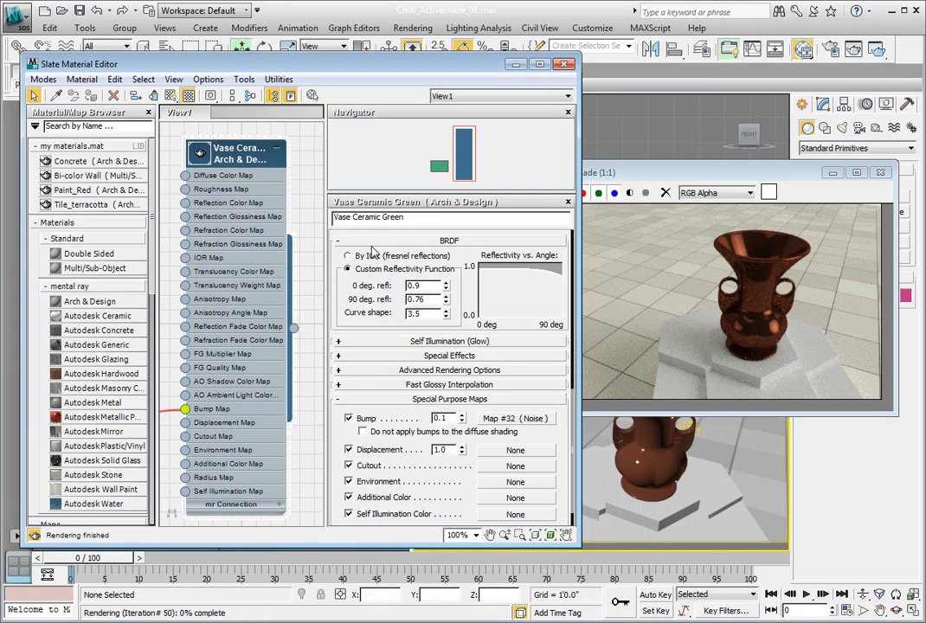
Step: Set the bump Noise map to the Turbulence type with a size of 0.5, and close the material editor
middle_drag(164, 317, 310, 240)
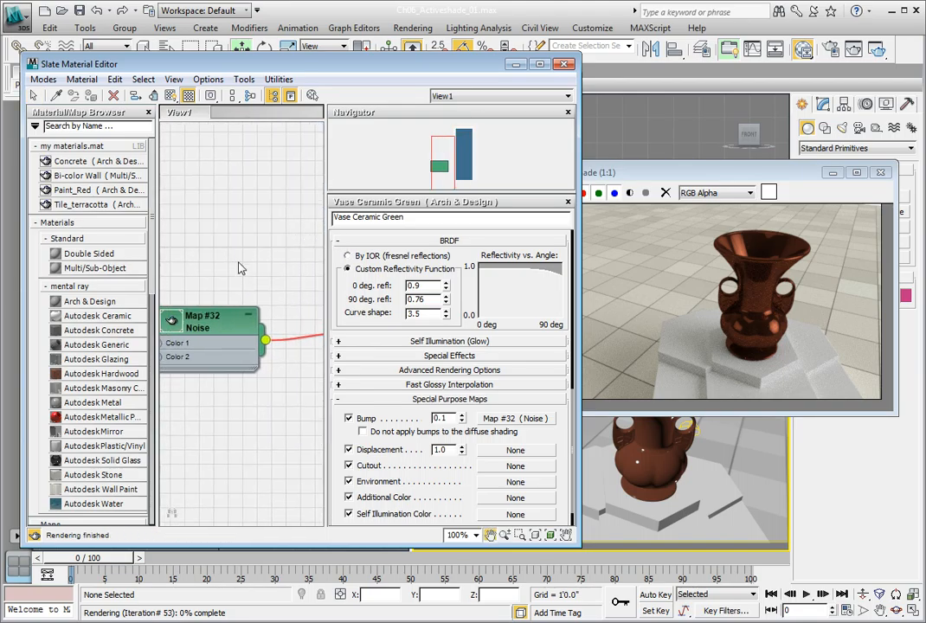
scroll(260, 259, down, 5)
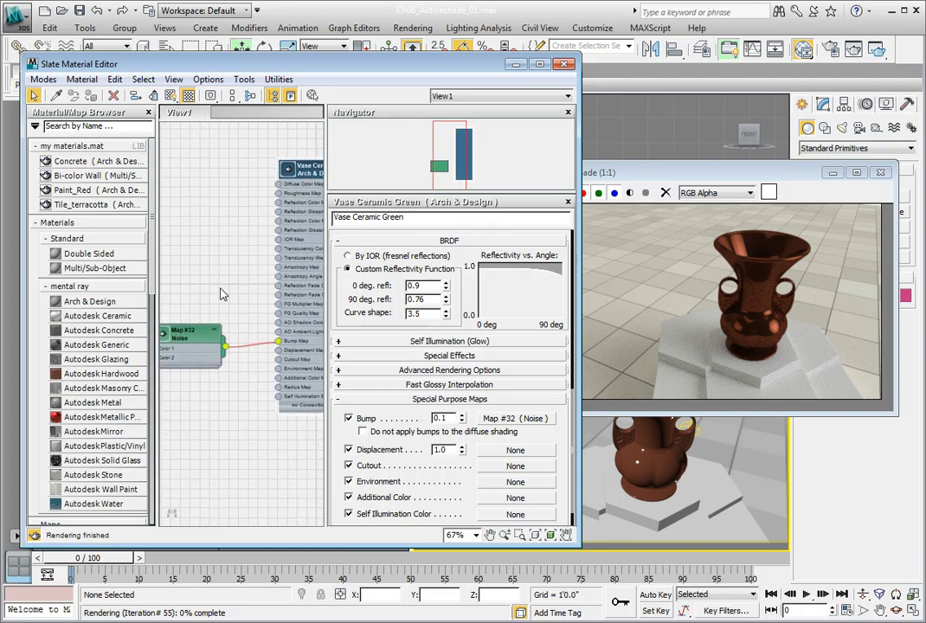
middle_drag(216, 294, 240, 286)
double_click(210, 325)
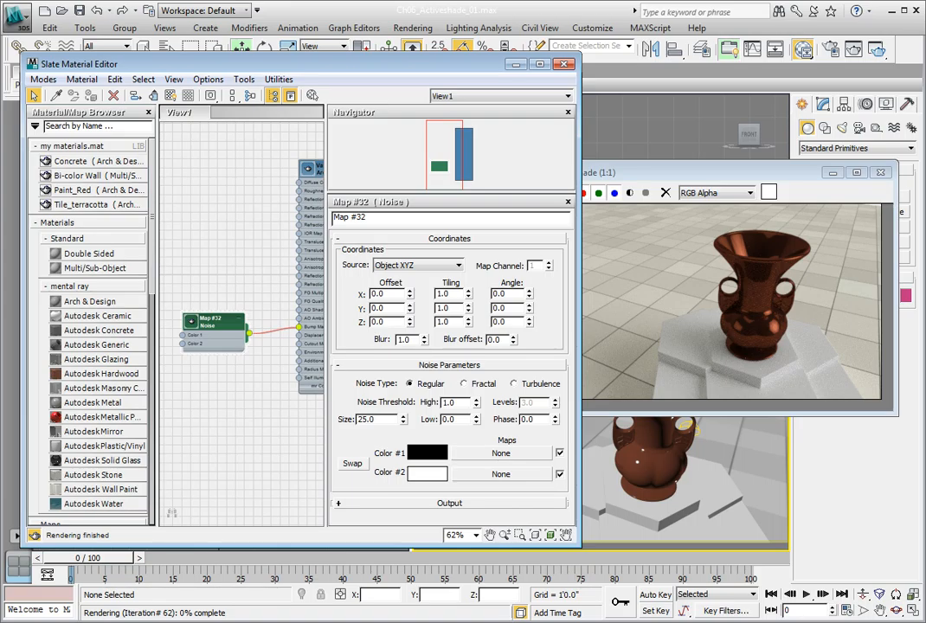
click(514, 383)
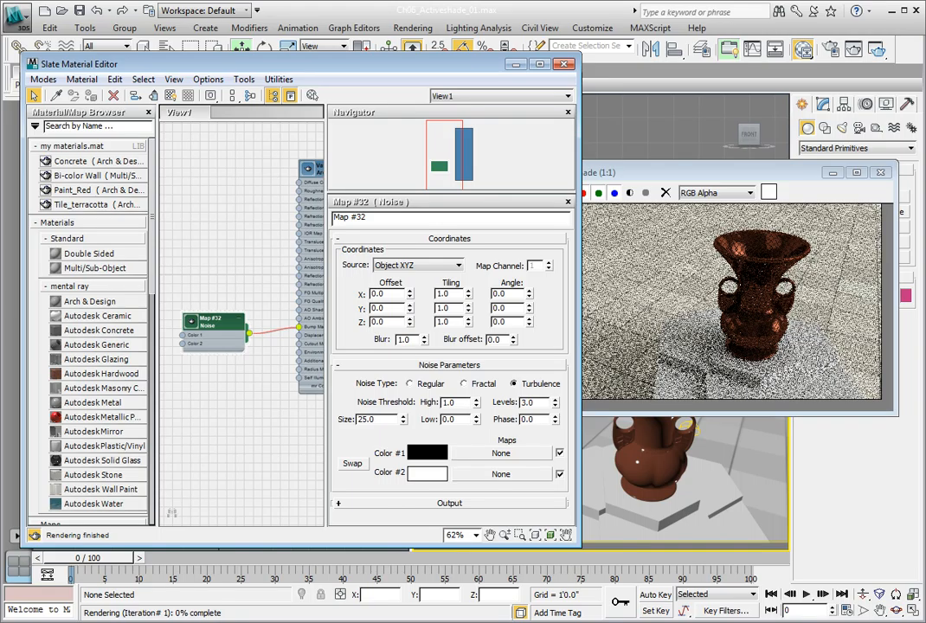
drag(379, 420, 312, 415)
text(0.5)
key(Return)
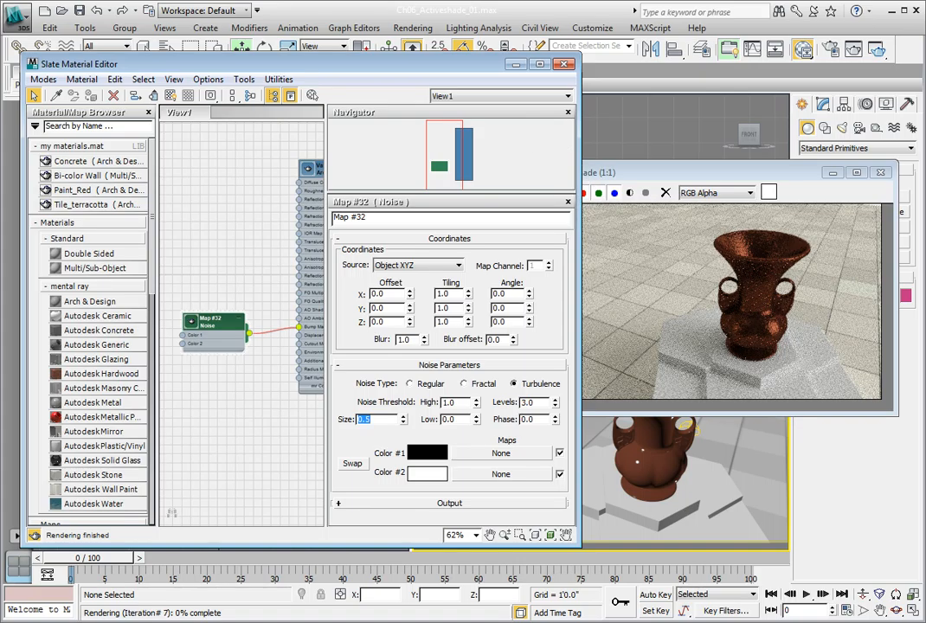
click(563, 65)
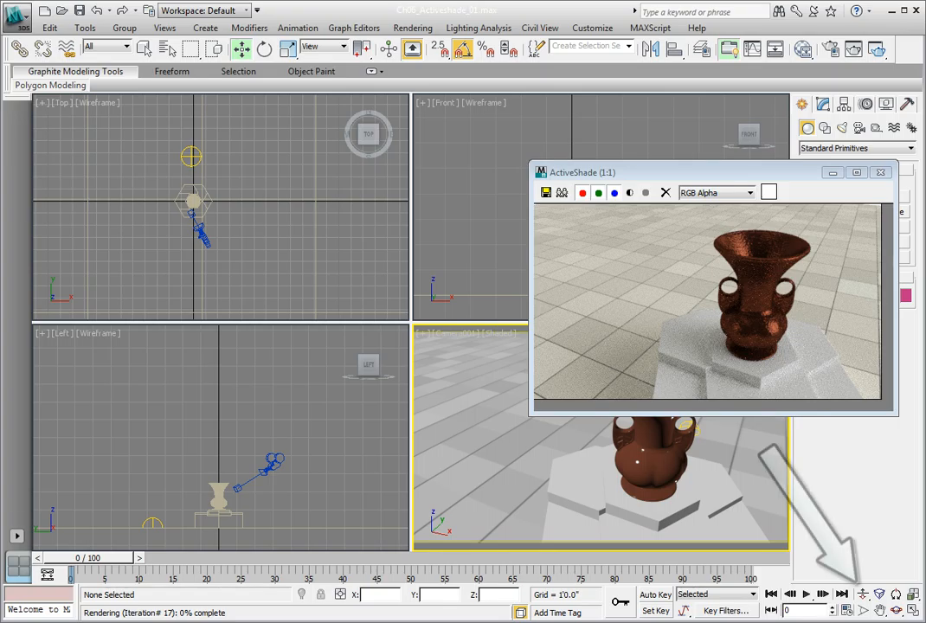
Step: Dolly the camera closer to the vase, then slightly back so its rim stays in the frame
click(864, 595)
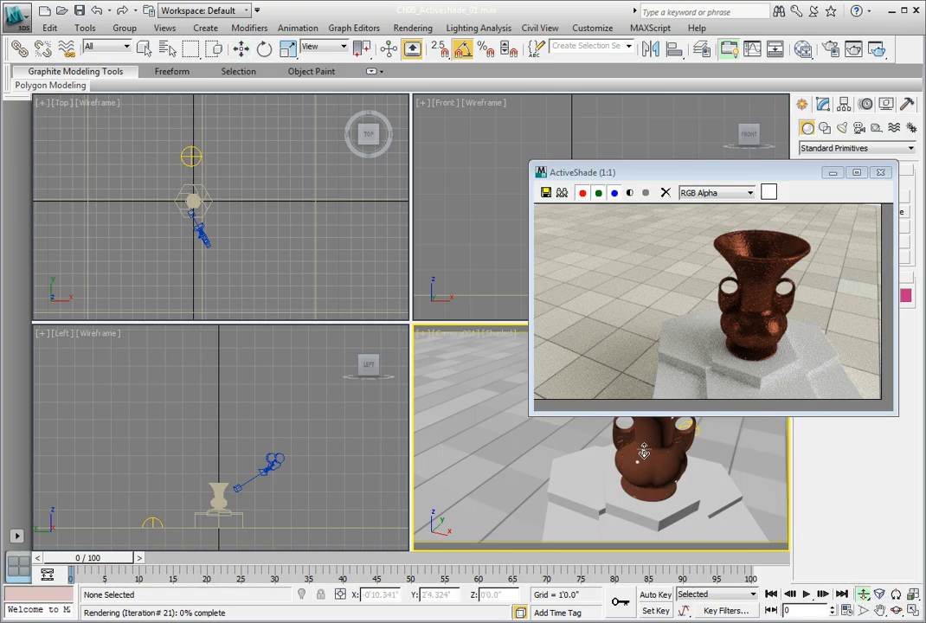
drag(631, 458, 654, 414)
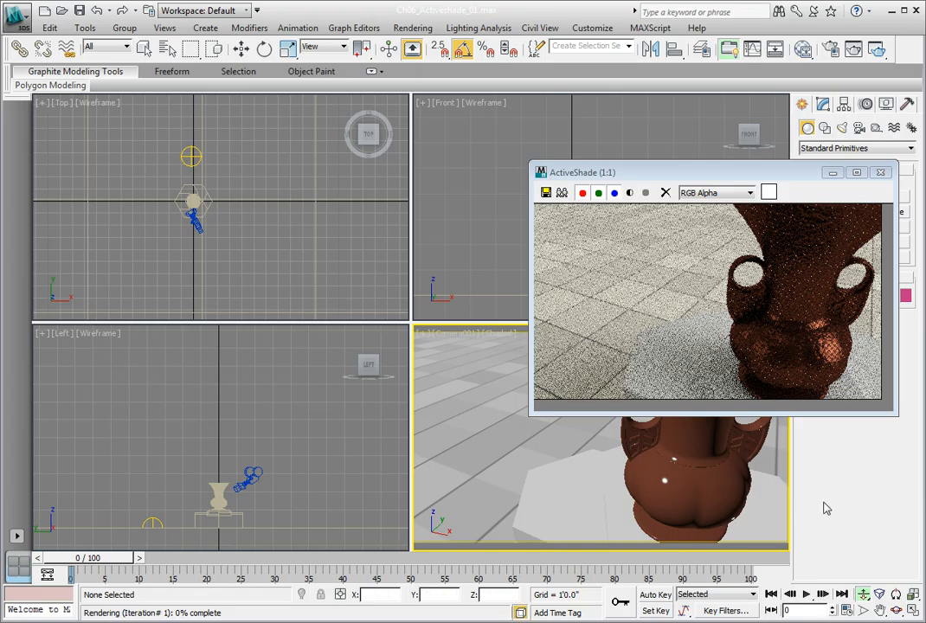
drag(712, 468, 717, 504)
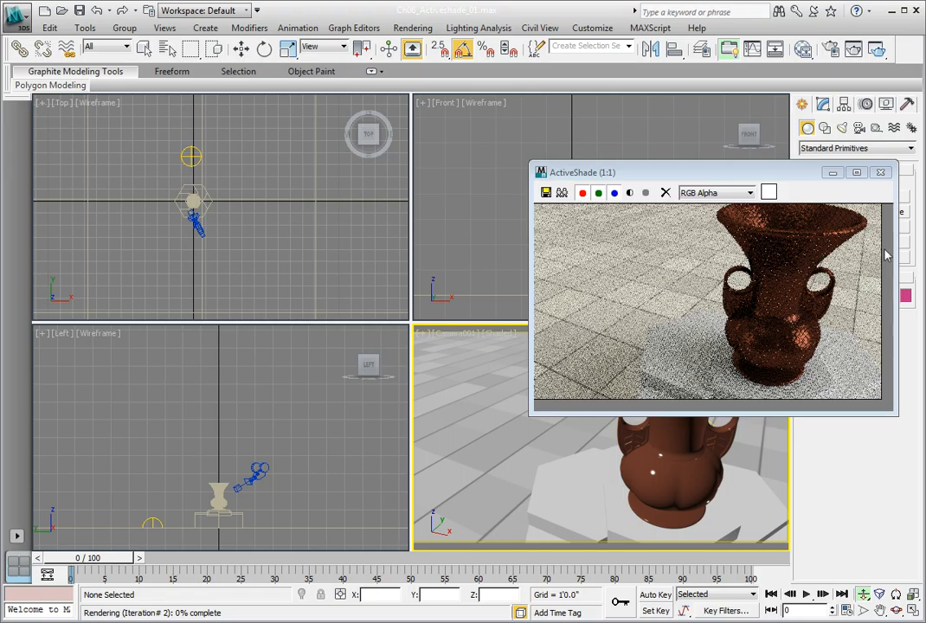
Step: Move the ActiveShade window clear of the camera view and close it
drag(745, 176, 388, 133)
drag(320, 113, 335, 134)
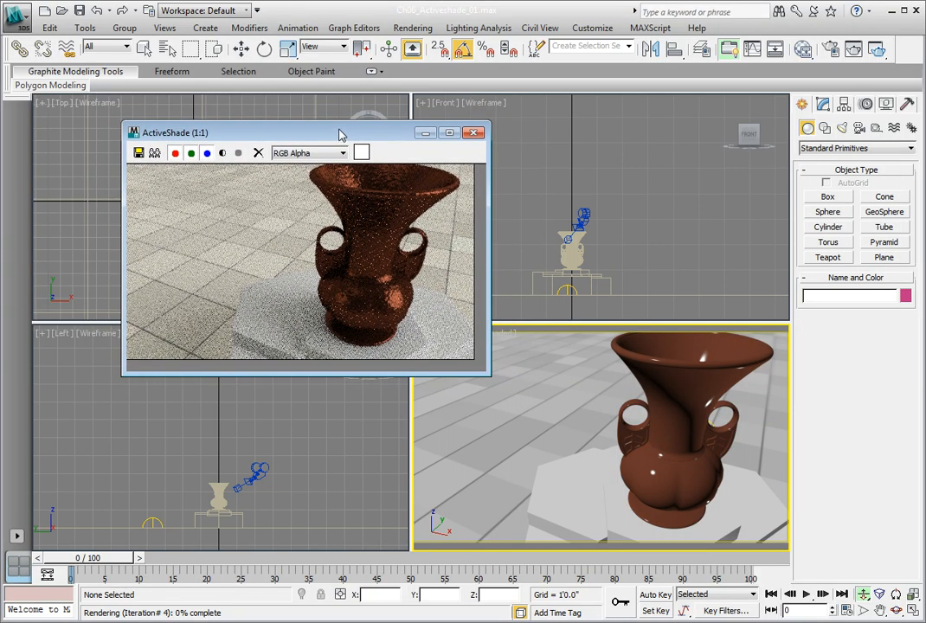
click(474, 133)
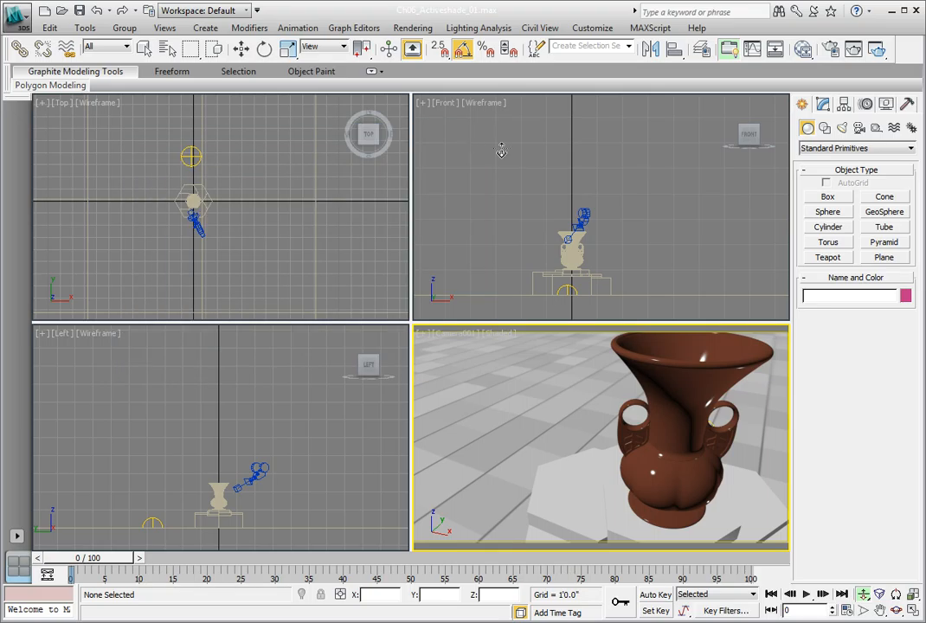
Step: Switch the render setup back to Production Render Mode and start rendering the camera view
click(827, 53)
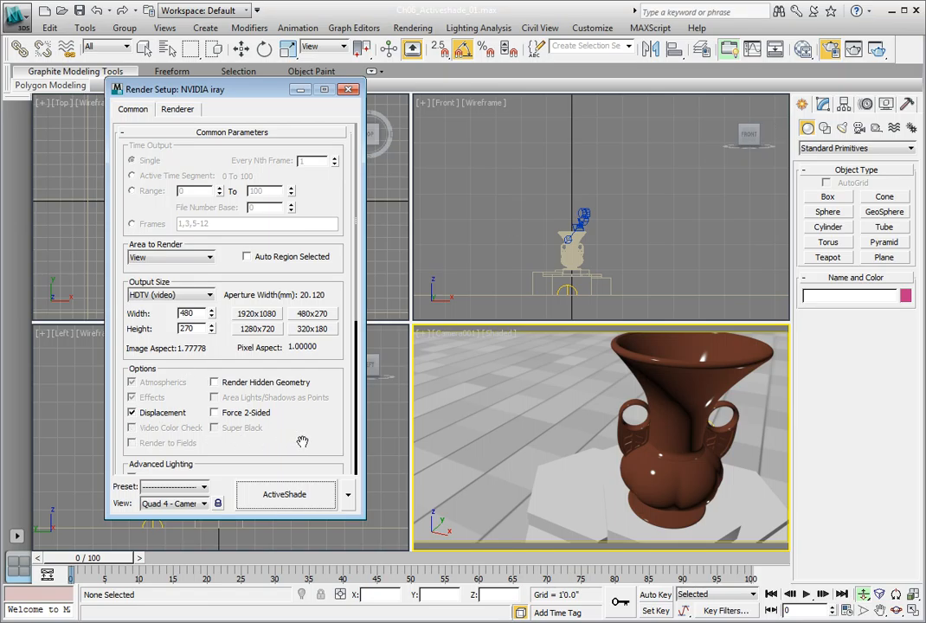
drag(302, 442, 295, 150)
click(348, 494)
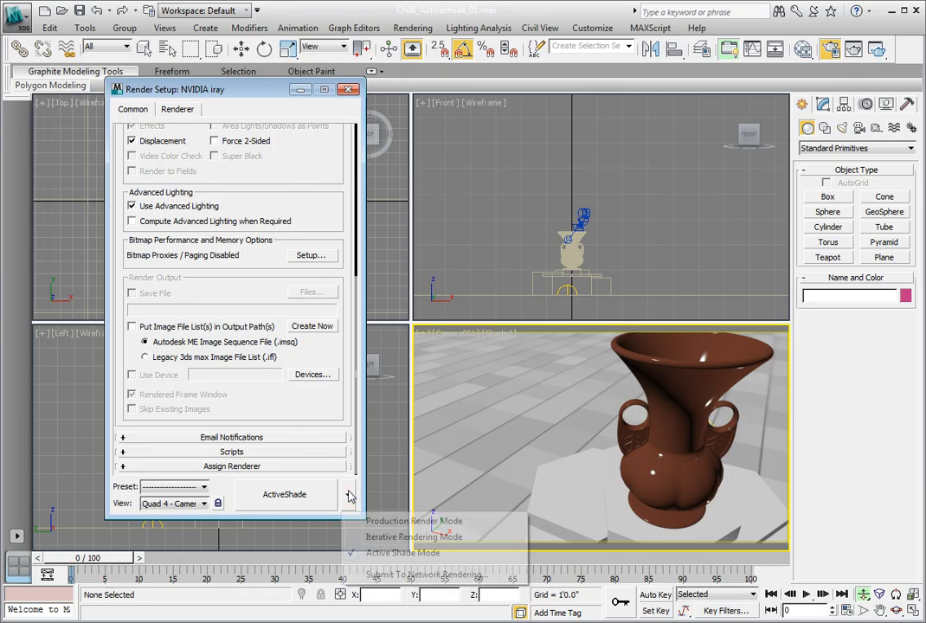
click(392, 523)
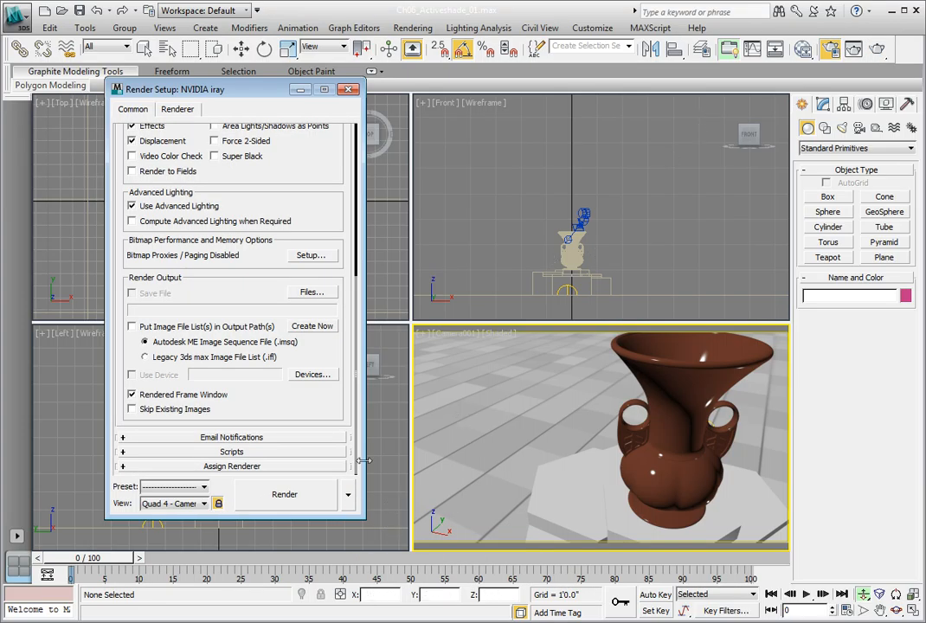
click(285, 495)
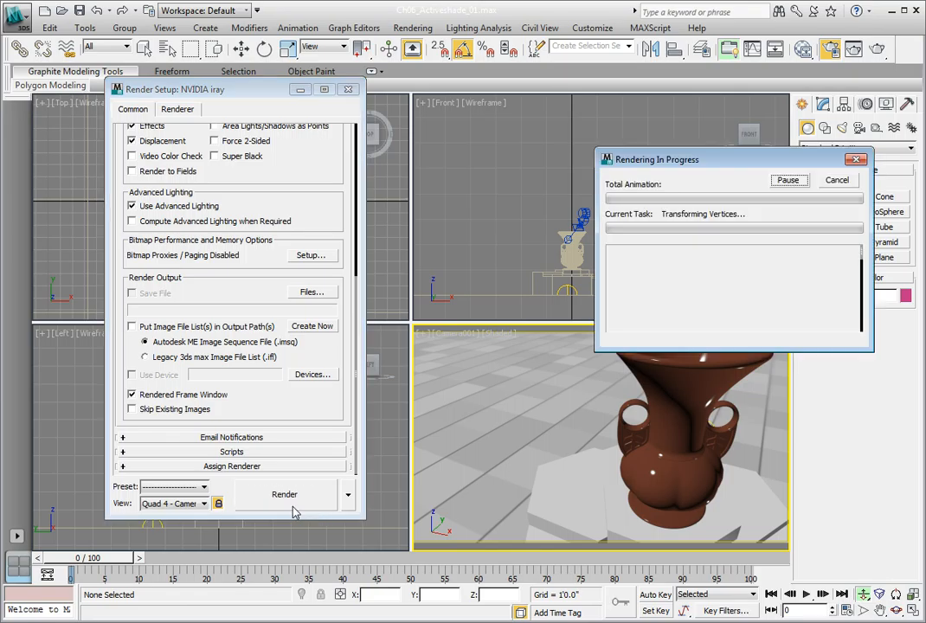